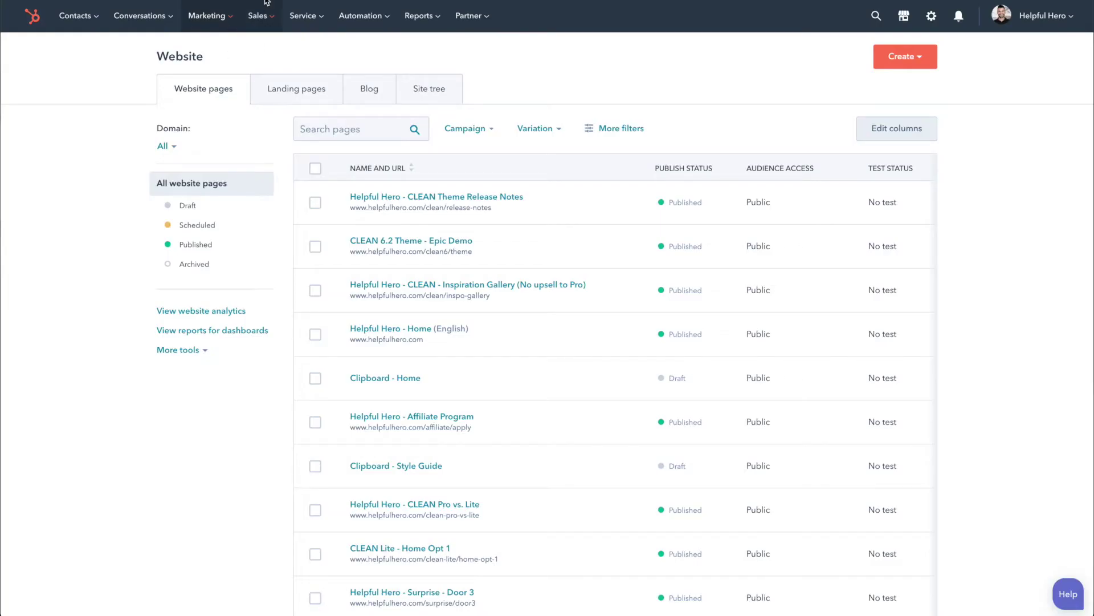
- Look over the website pages list and the landing page and blog listings
left_click(212, 22)
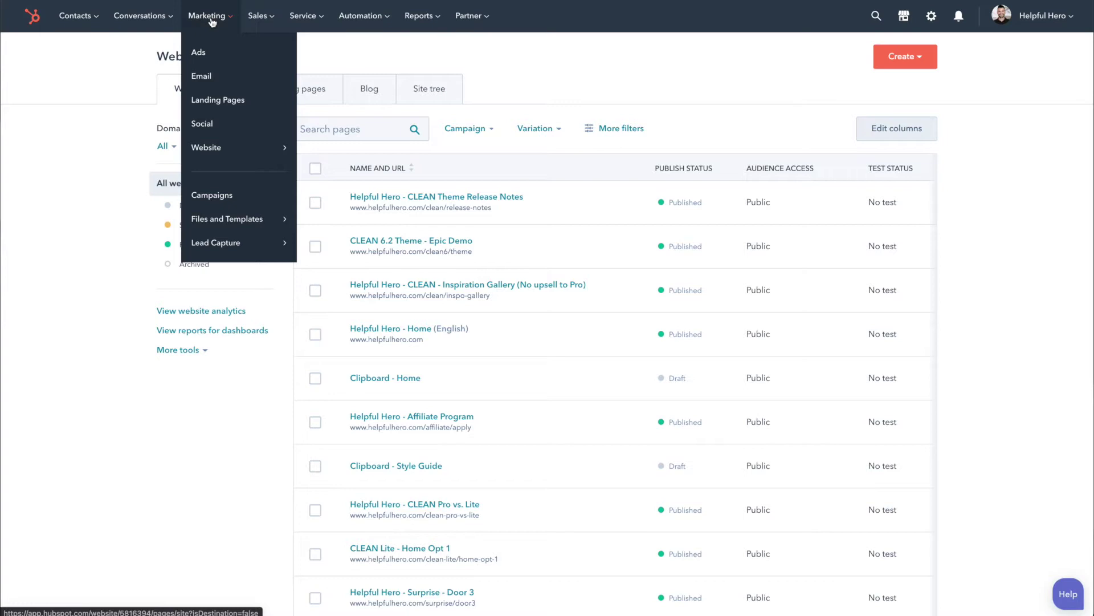
mouse_move(215, 154)
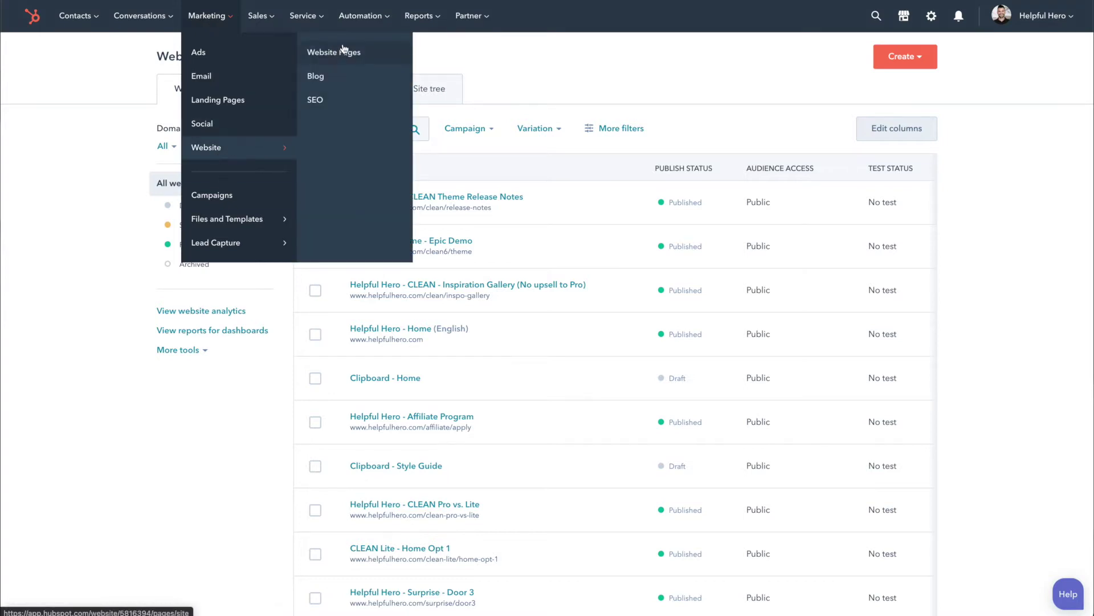
left_click(328, 57)
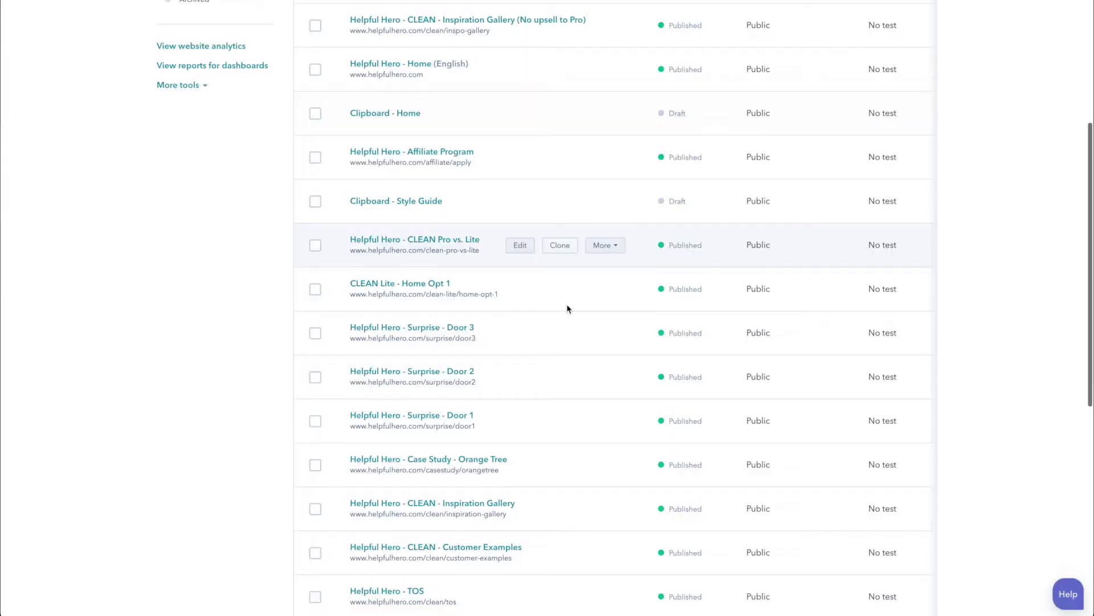
scroll(568, 308, "down", 3)
scroll(568, 308, "up", 8)
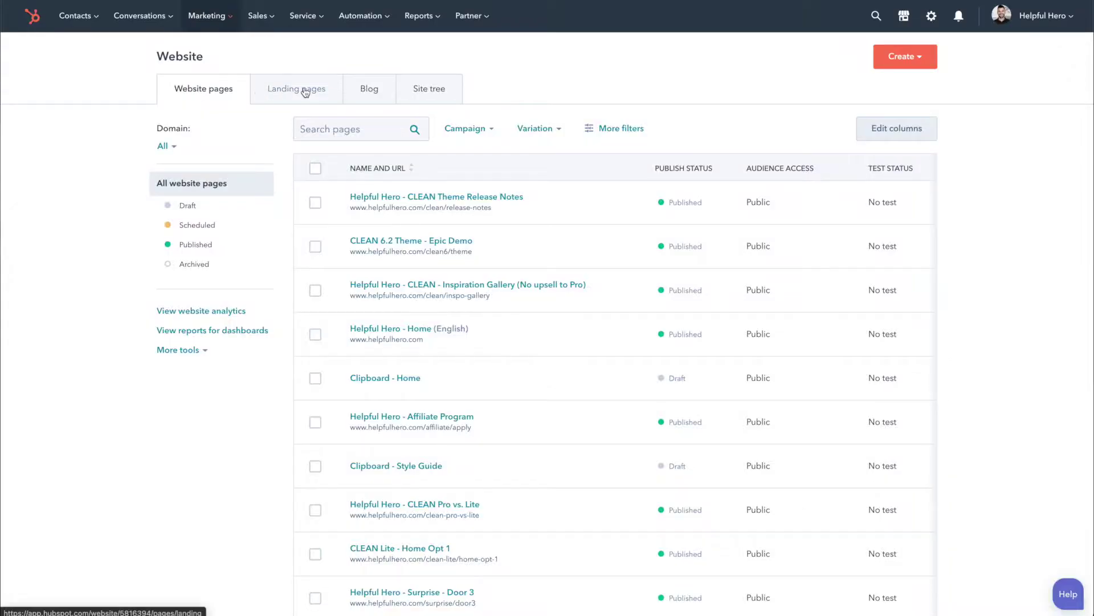
left_click(306, 93)
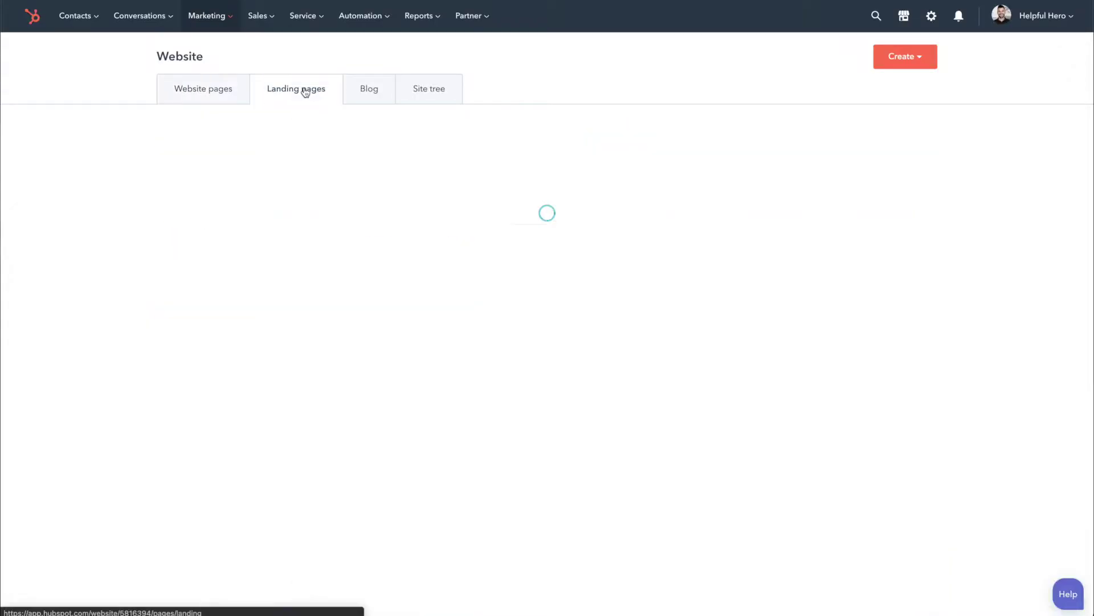
left_click(368, 91)
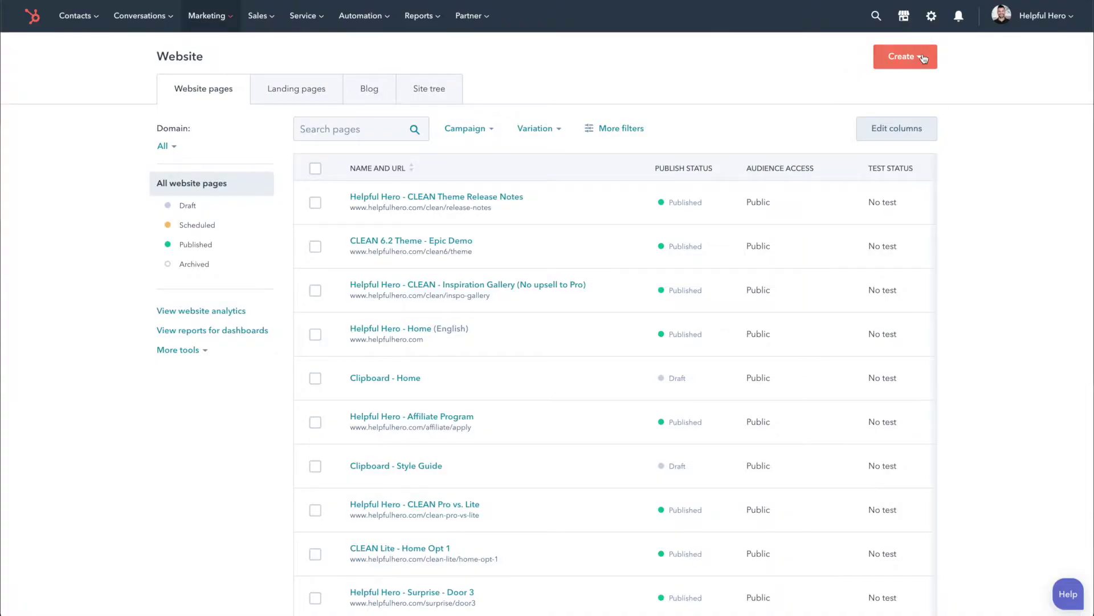
- Create a website page named Demo for Beginners from the Thank You - C6.2 template, searching the theme templates for "thank"
left_click(924, 58)
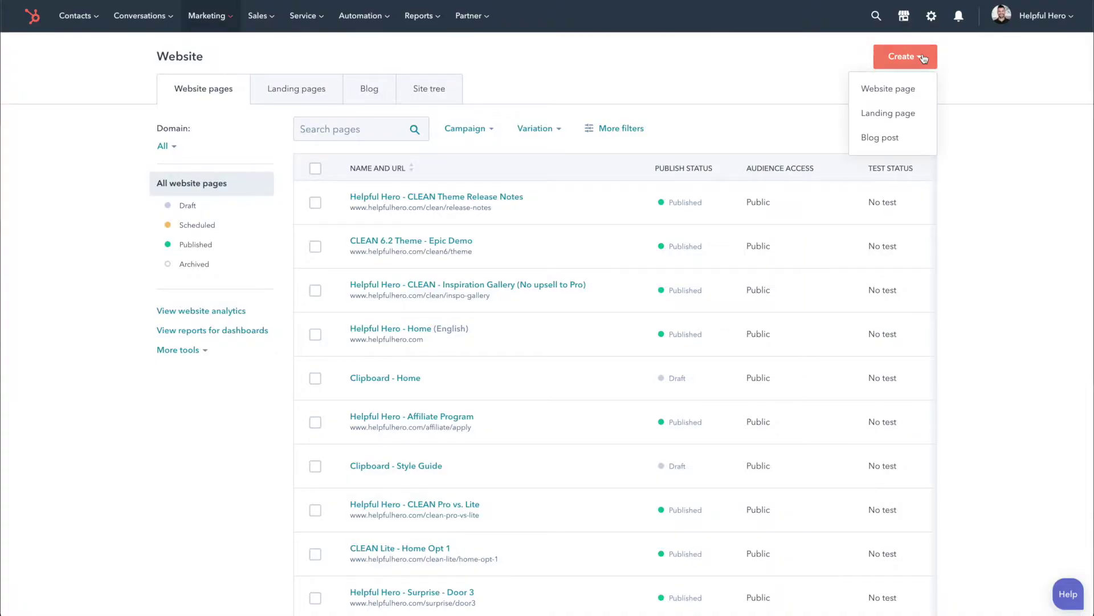
left_click(900, 89)
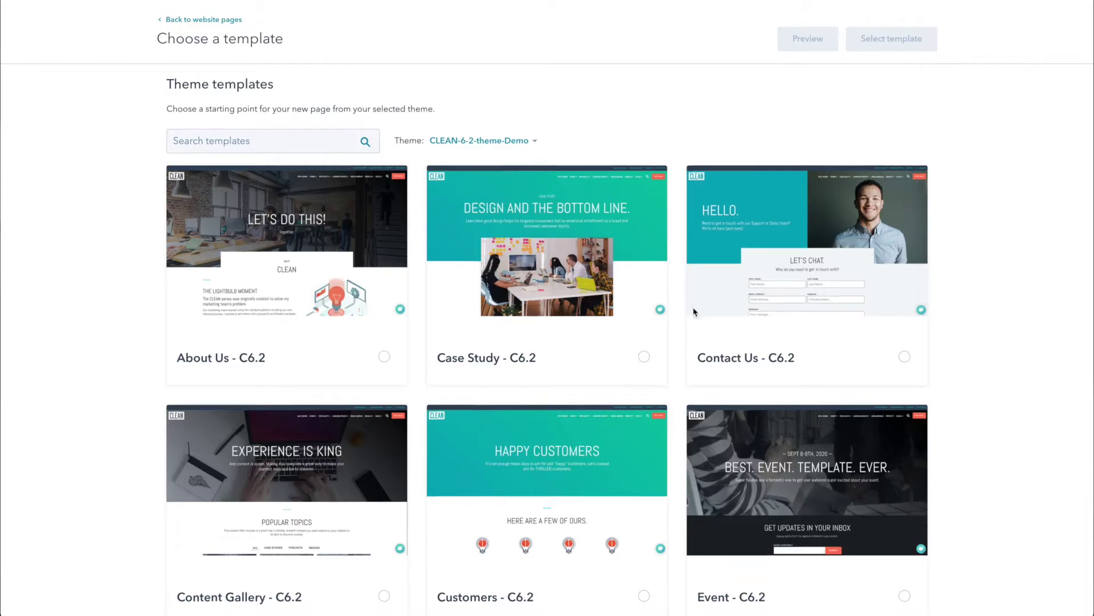
scroll(694, 312, "down", 2)
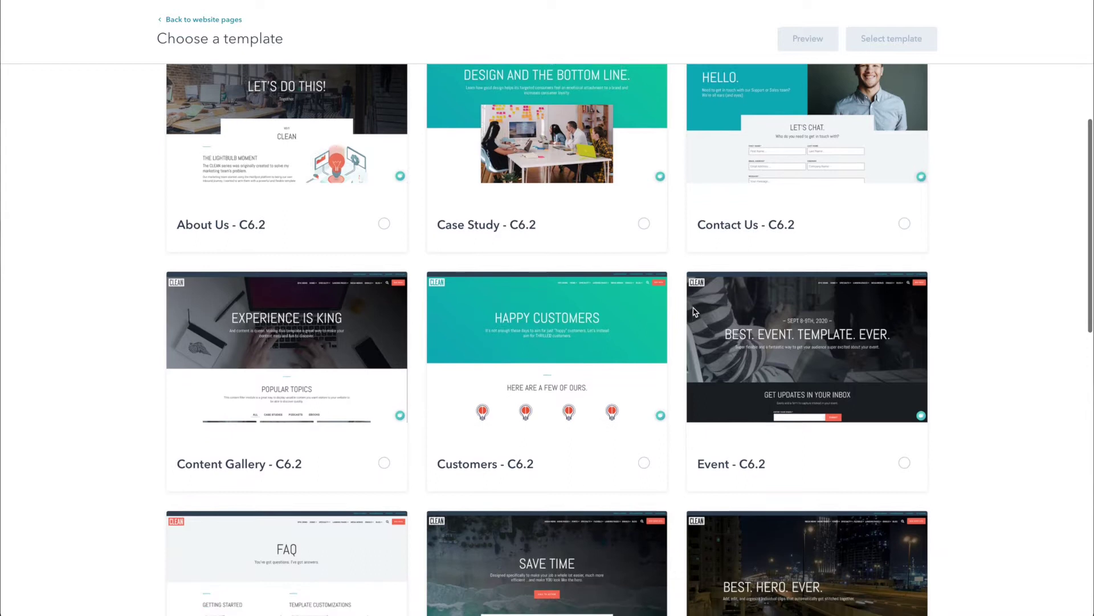
scroll(694, 311, "up", 2)
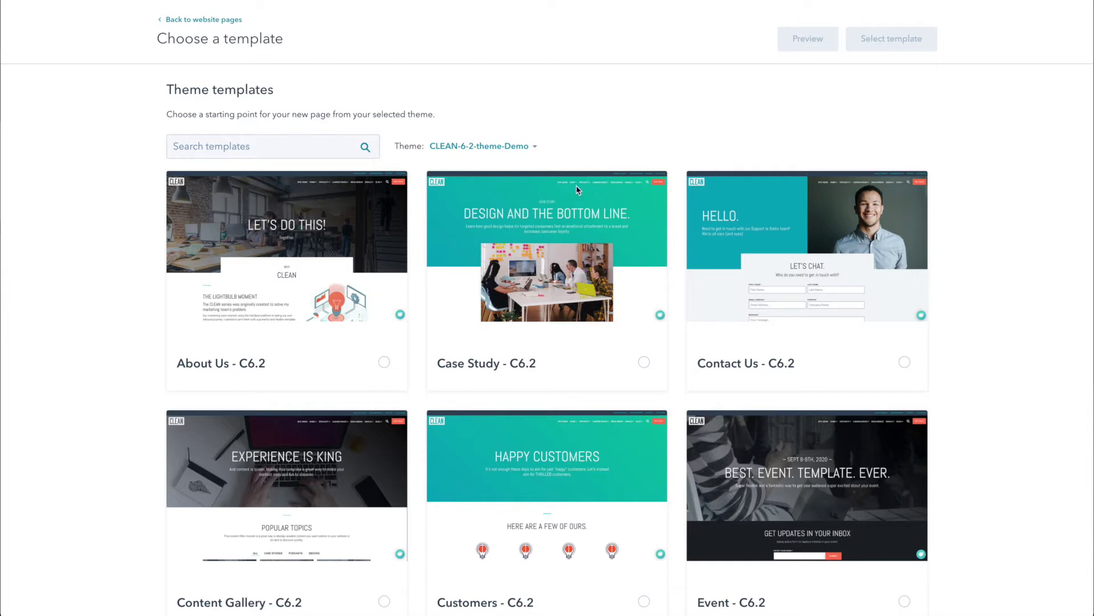
left_click(508, 147)
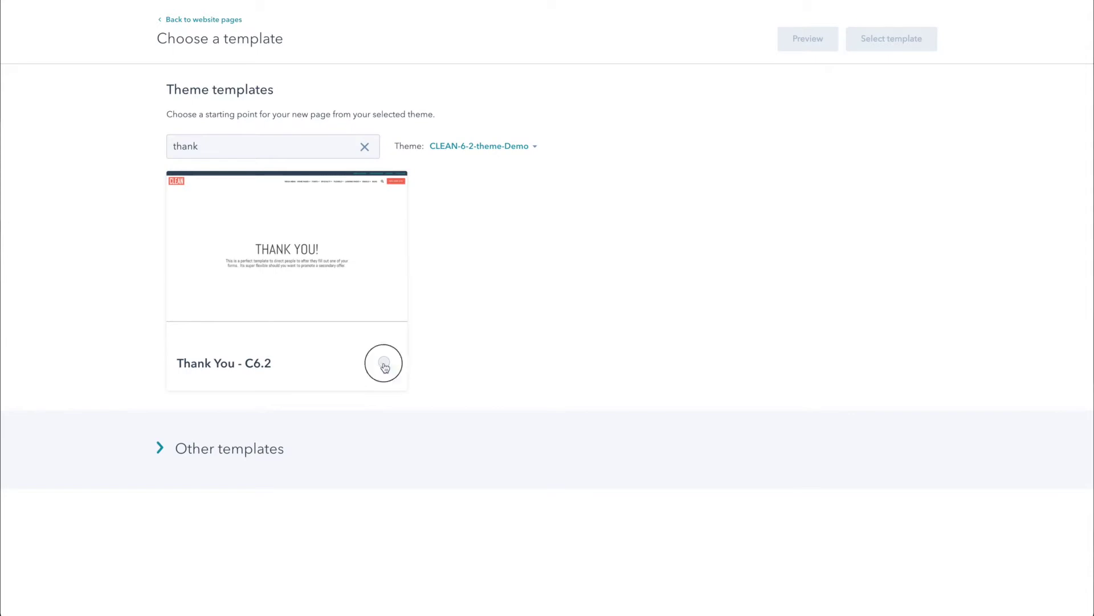
left_click(385, 364)
left_click(888, 45)
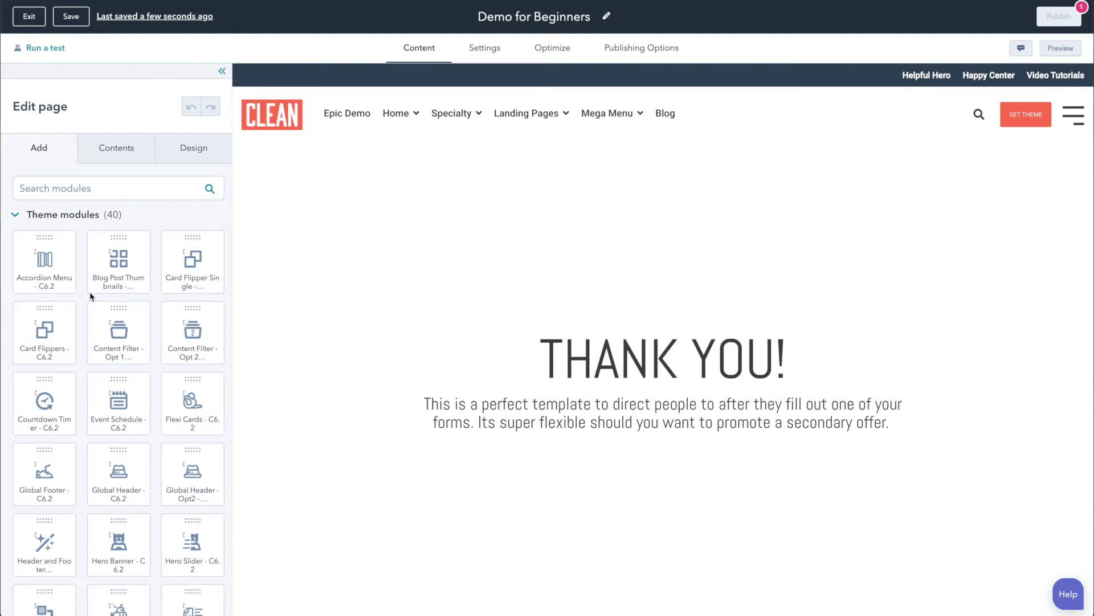
scroll(137, 379, "down", 1)
scroll(137, 379, "up", 1)
left_click(63, 217)
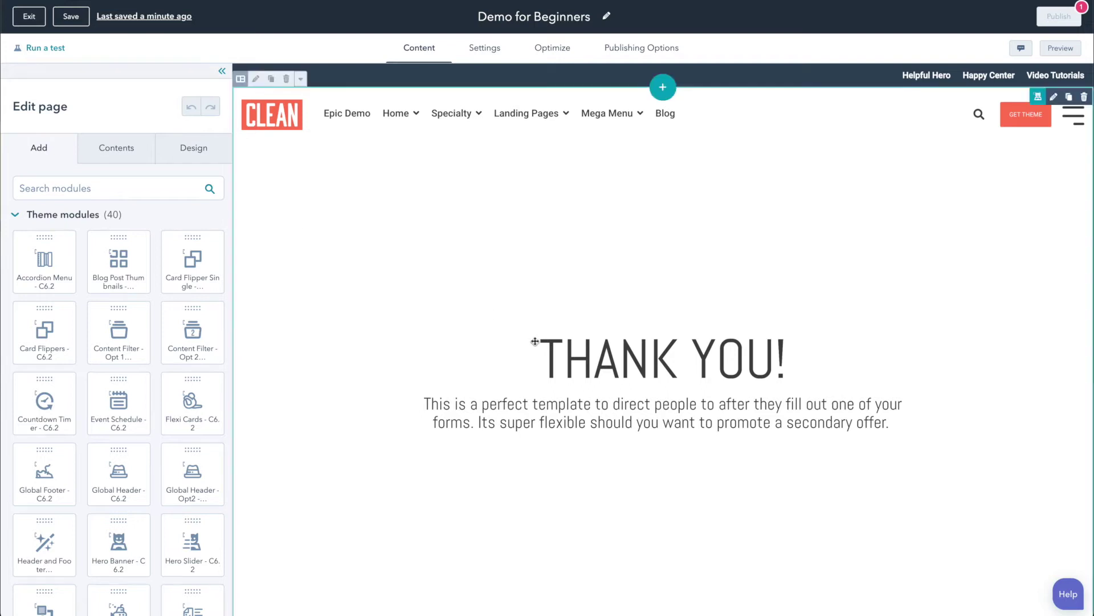
- Review the hero banner's Column 1 content and turn off Show Scroll Down Animation and Full Screen Background in its row settings
left_click(667, 296)
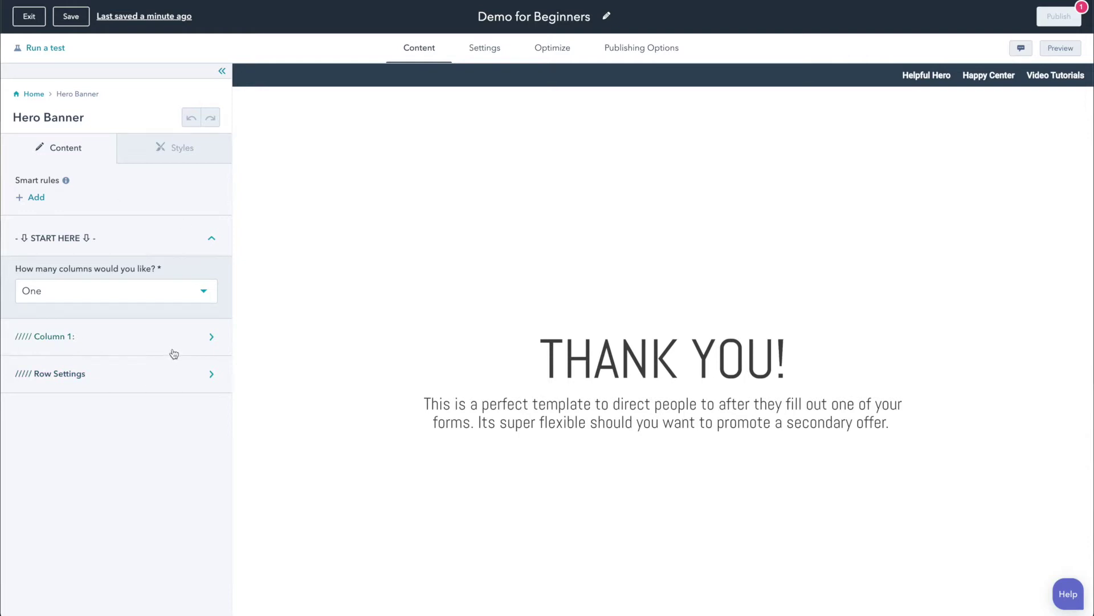
left_click(154, 343)
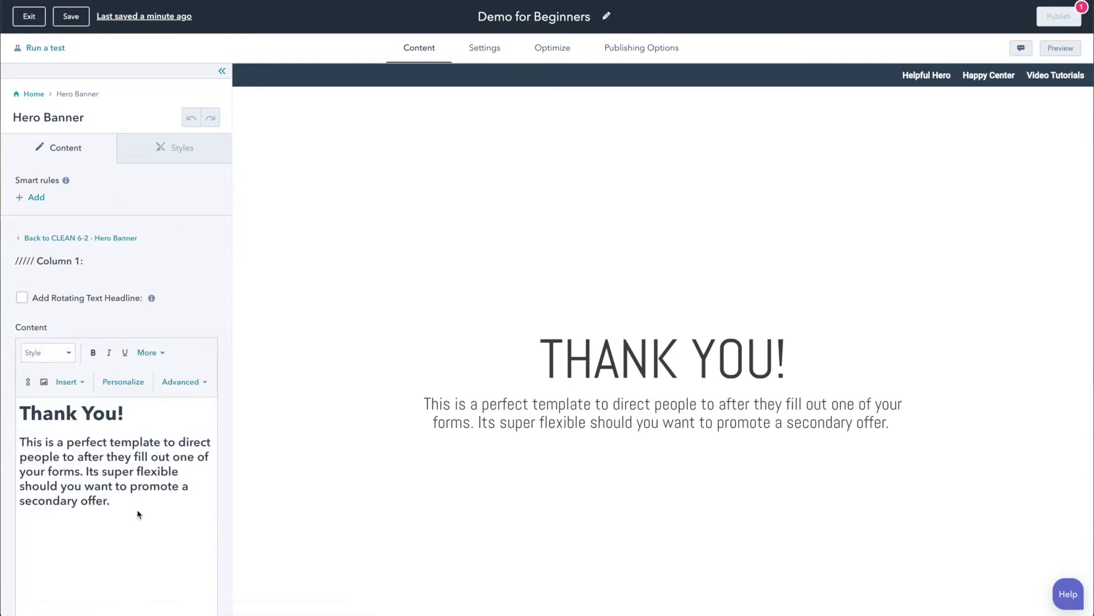
scroll(137, 513, "down", 2)
scroll(158, 426, "up", 1)
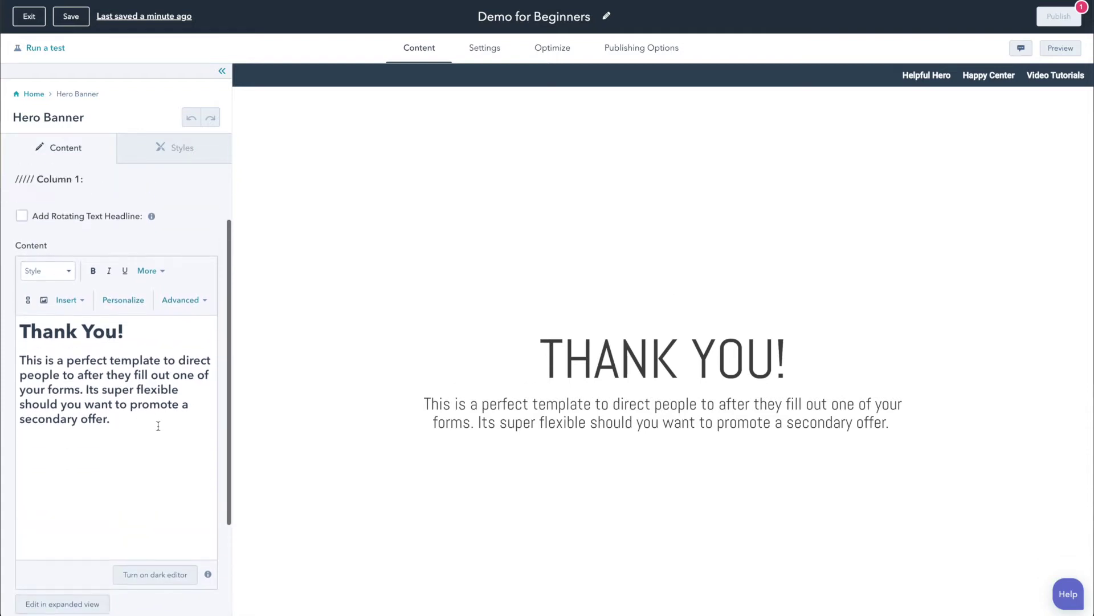
scroll(91, 348, "down", 2)
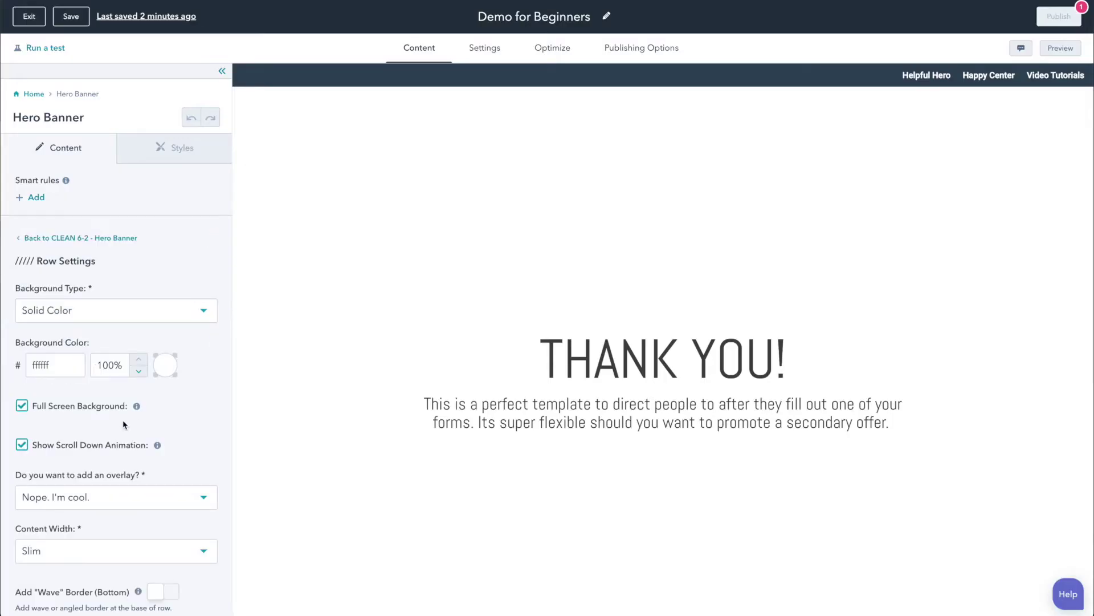
left_click(21, 444)
left_click(21, 405)
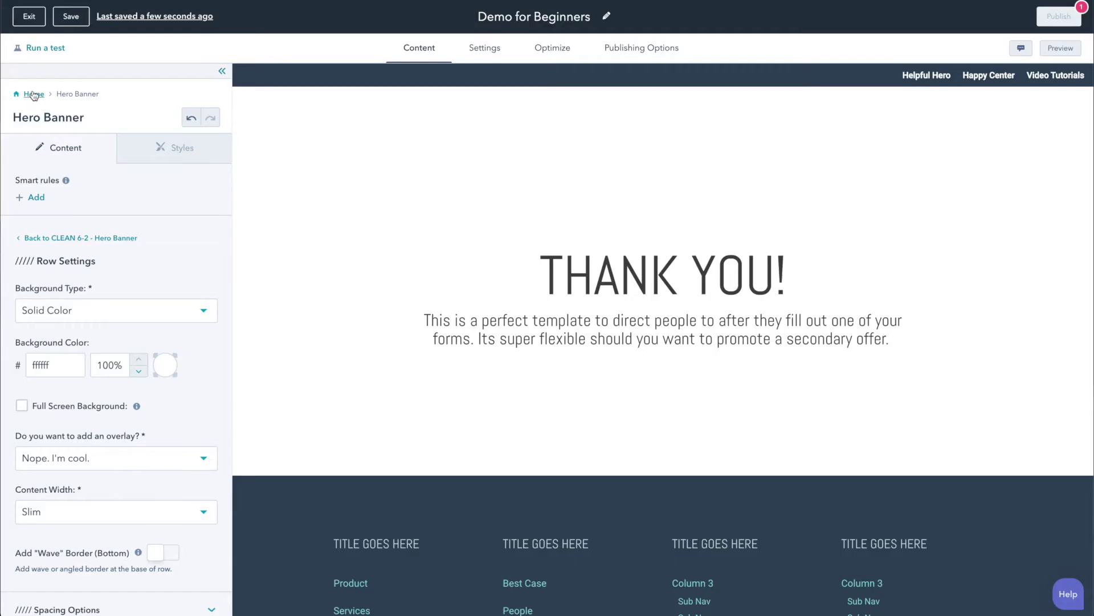
- Add the Multi-Column Content - C6.2 theme module between the Thank You hero banner and the page footer
left_click(33, 94)
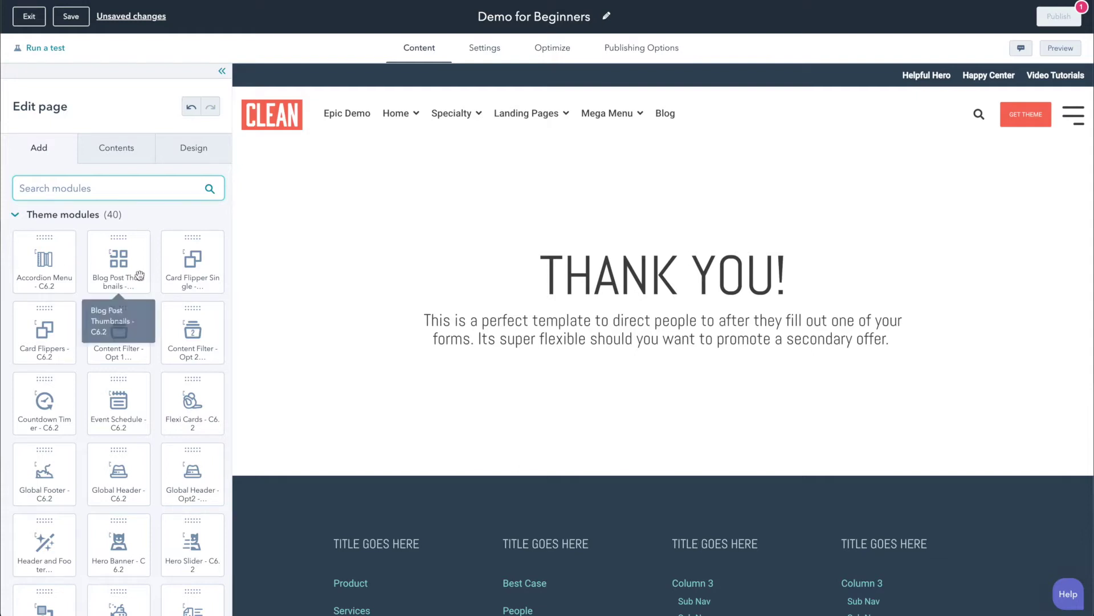
scroll(173, 364, "down", 3)
scroll(173, 366, "down", 5)
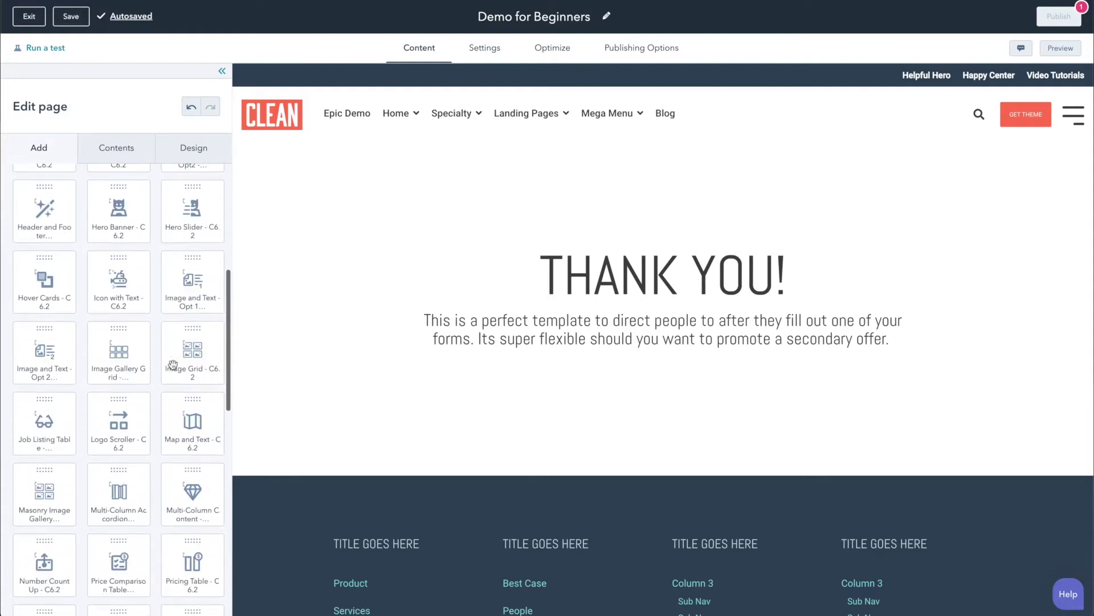
left_click_drag(196, 334, 587, 466)
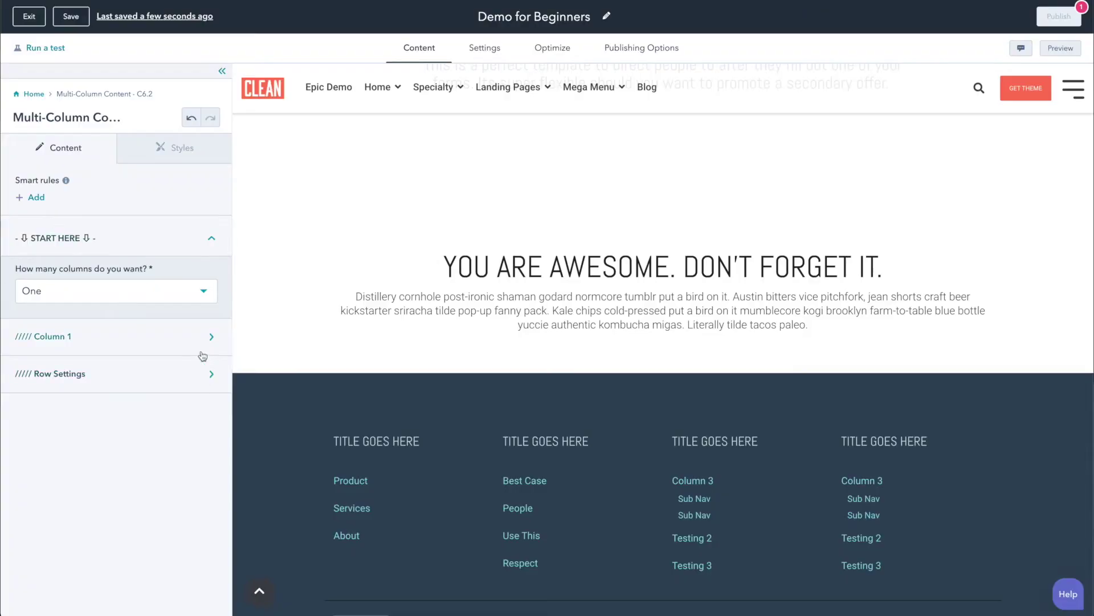
scroll(501, 240, "up", 3)
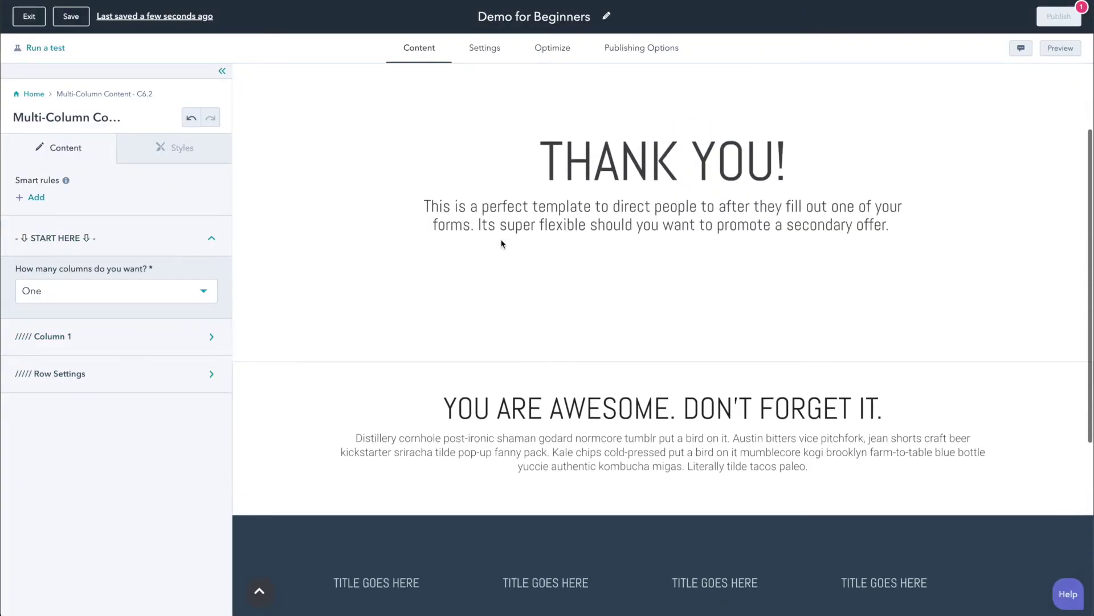
- Add the common Image module to the left of the multi-column content and narrow the image's column
left_click(29, 94)
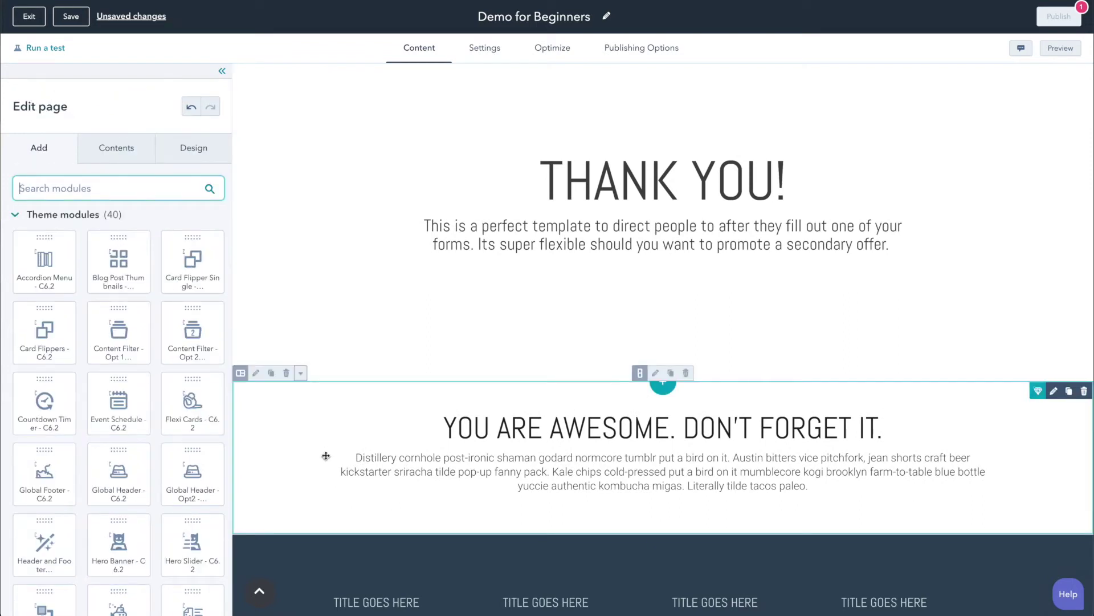
scroll(78, 464, "down", 3)
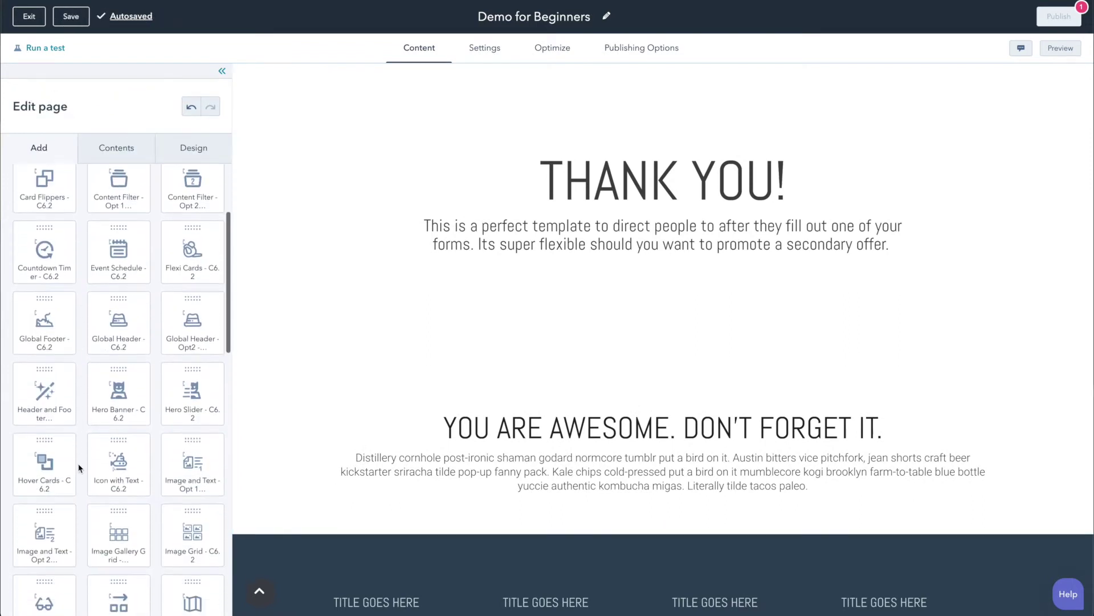
scroll(78, 464, "down", 4)
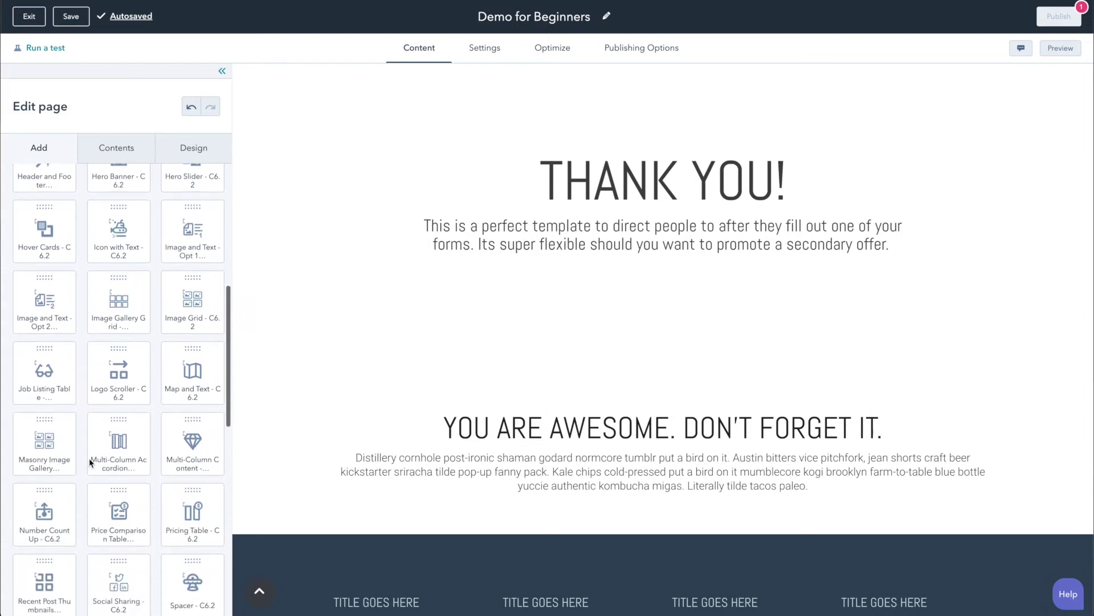
scroll(191, 420, "down", 6)
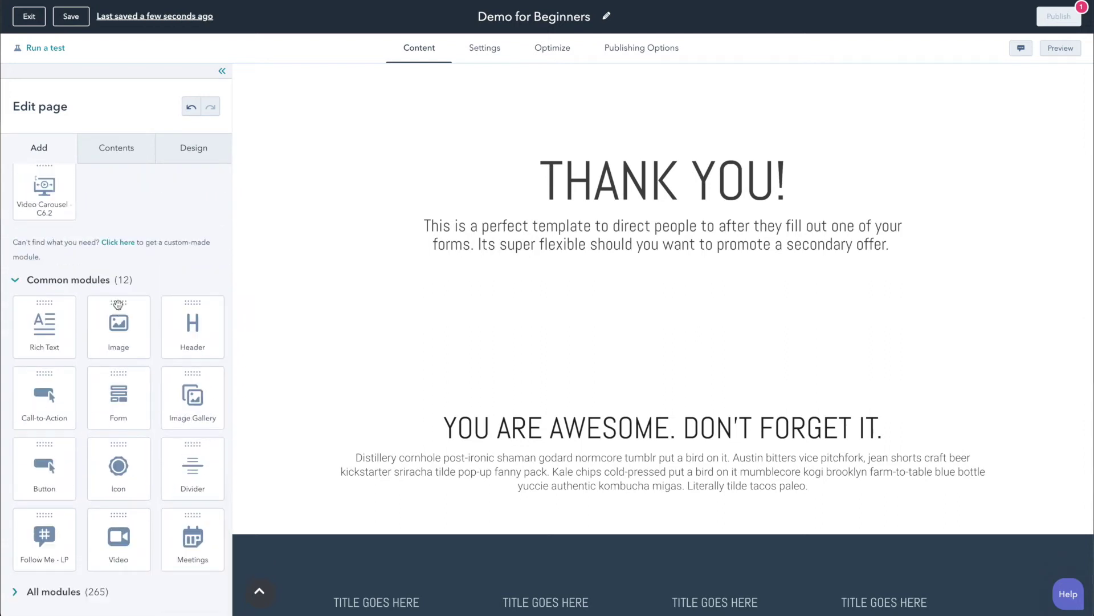
left_click_drag(118, 304, 317, 464)
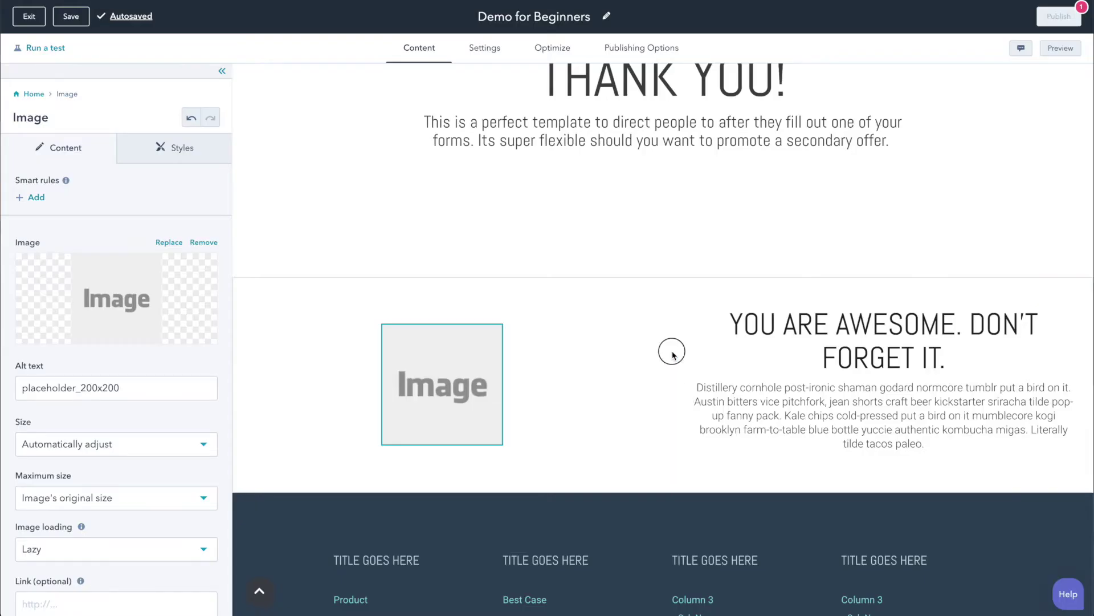
left_click(672, 353)
left_click_drag(667, 354, 592, 387)
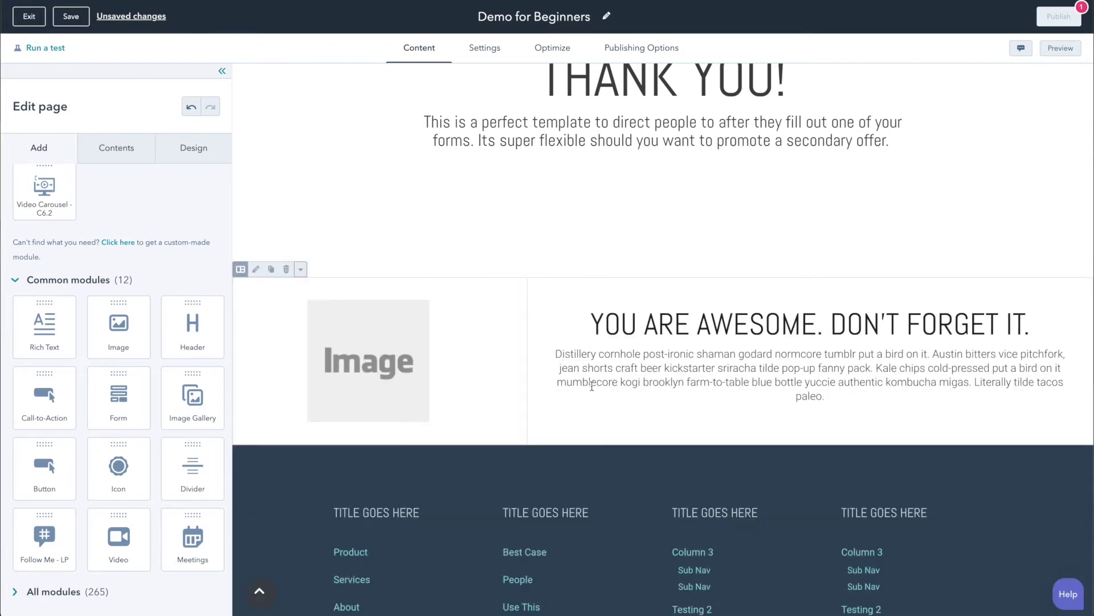
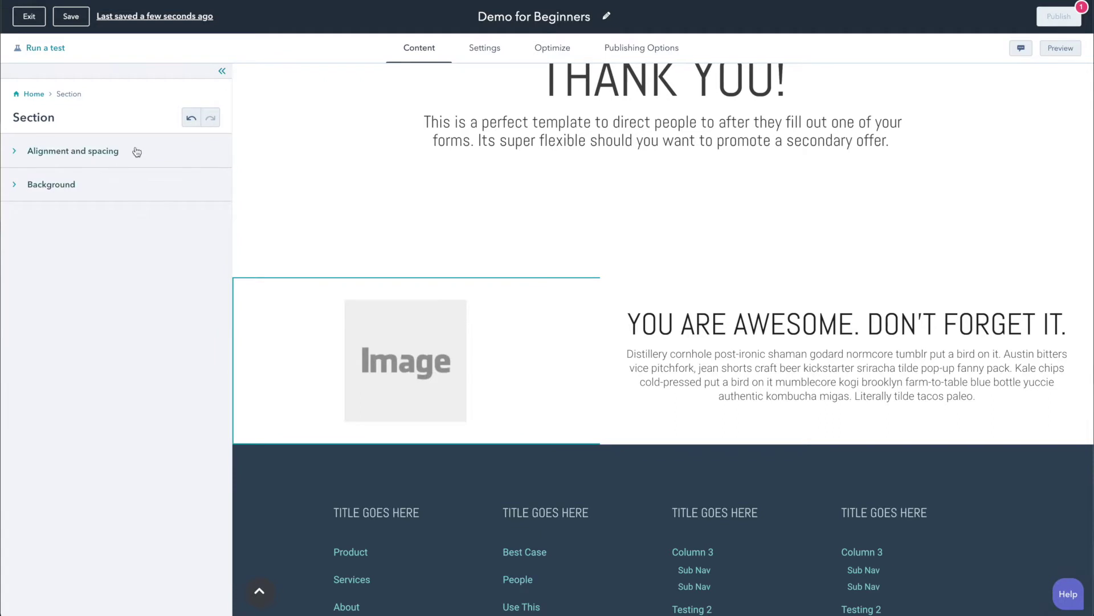
- Examine the image and text section's alignment, padding and margin options
left_click(16, 153)
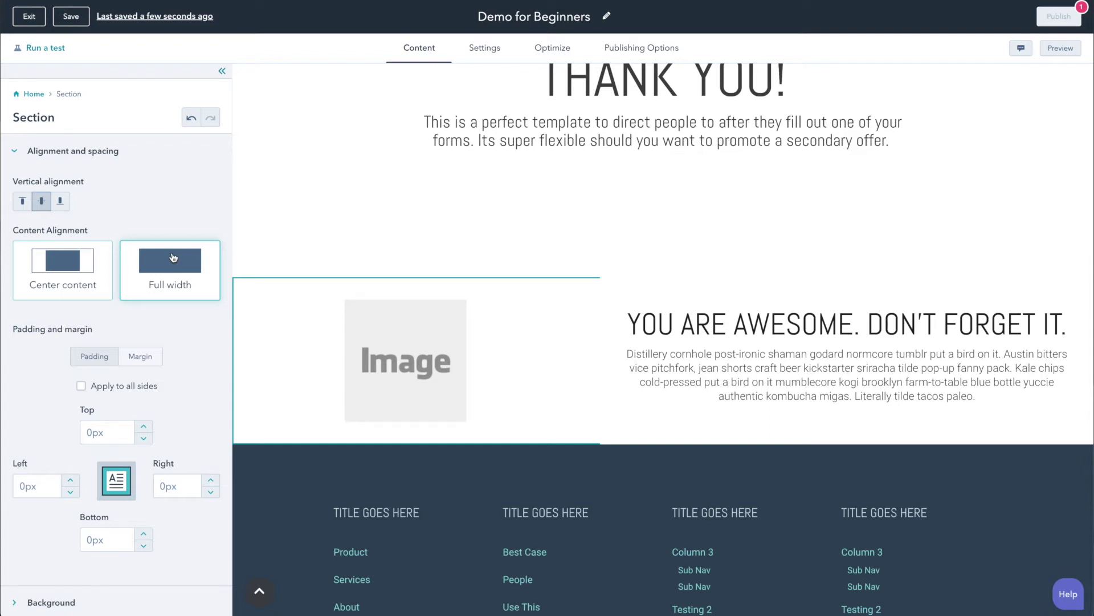
left_click(146, 359)
left_click(100, 364)
left_click(82, 386)
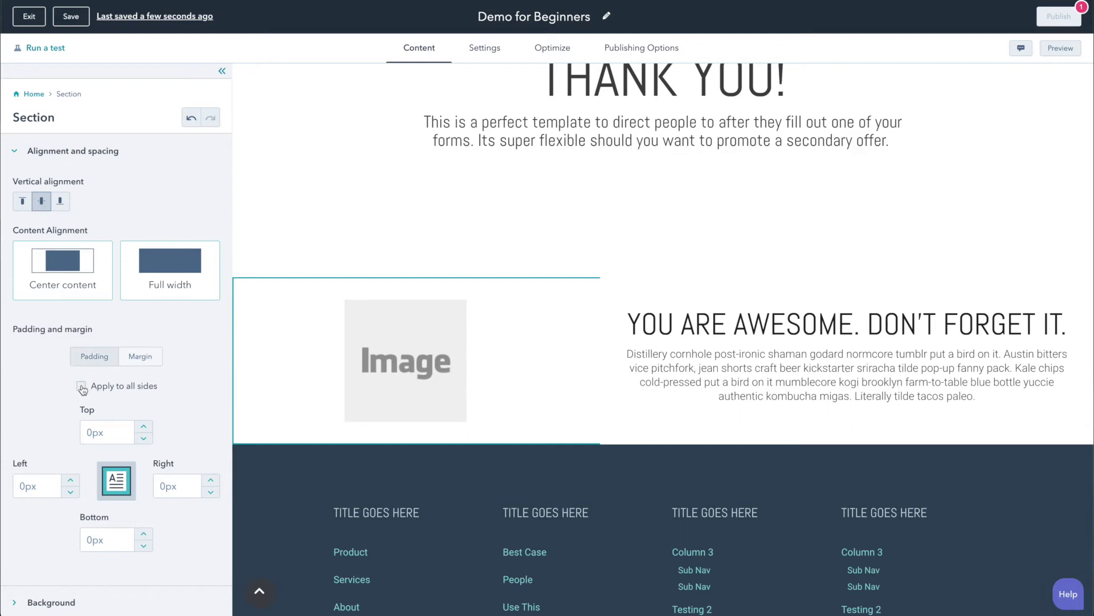
left_click(82, 386)
left_click(14, 151)
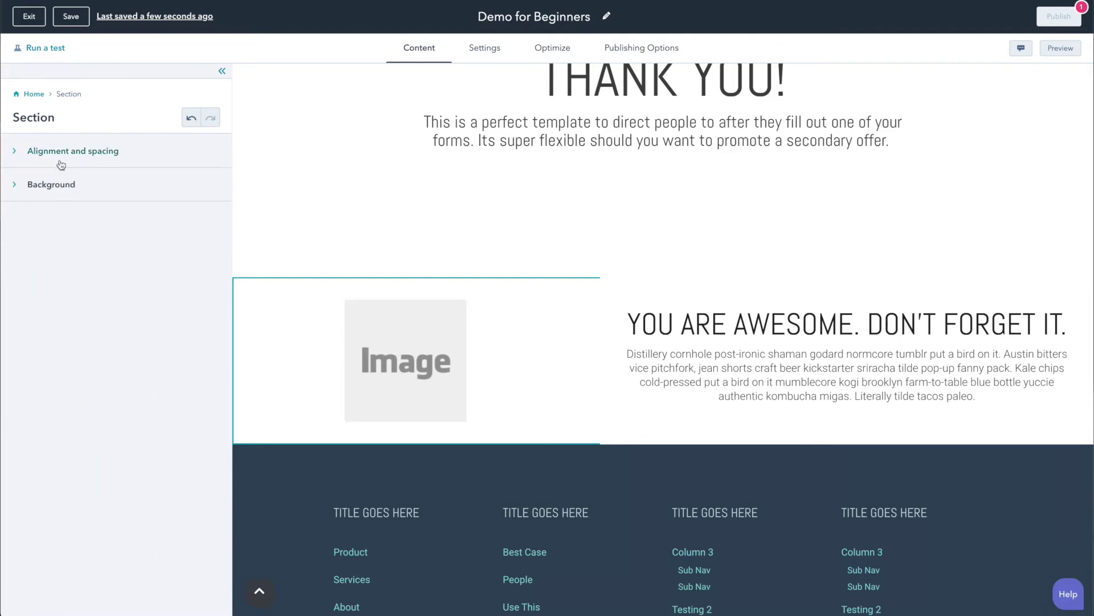
- Give the image and text section a solid light gray background color, EEEEEE
left_click(14, 184)
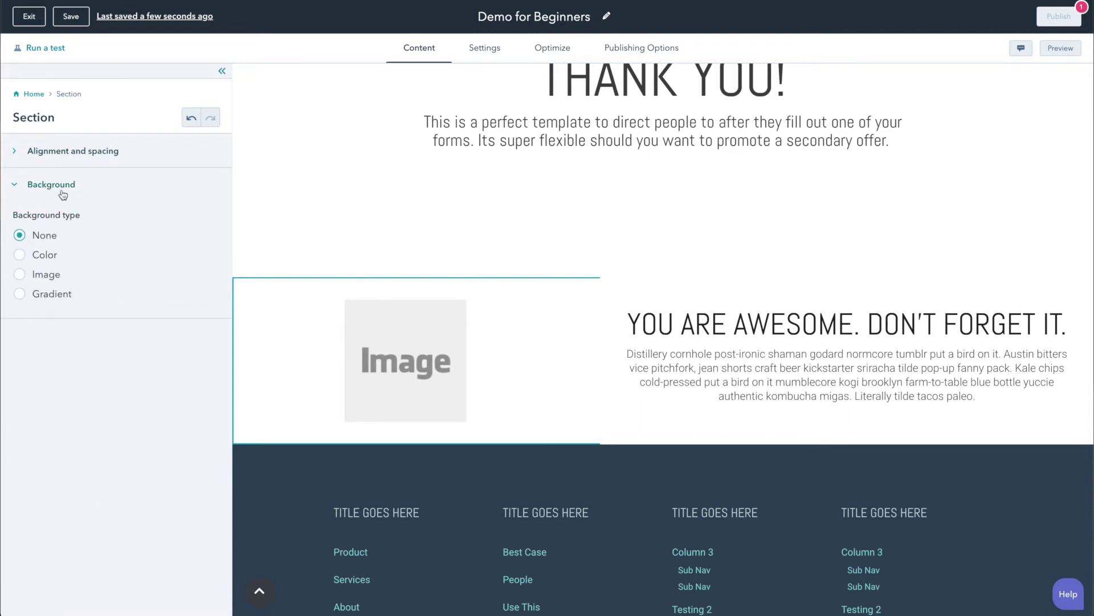
left_click(21, 256)
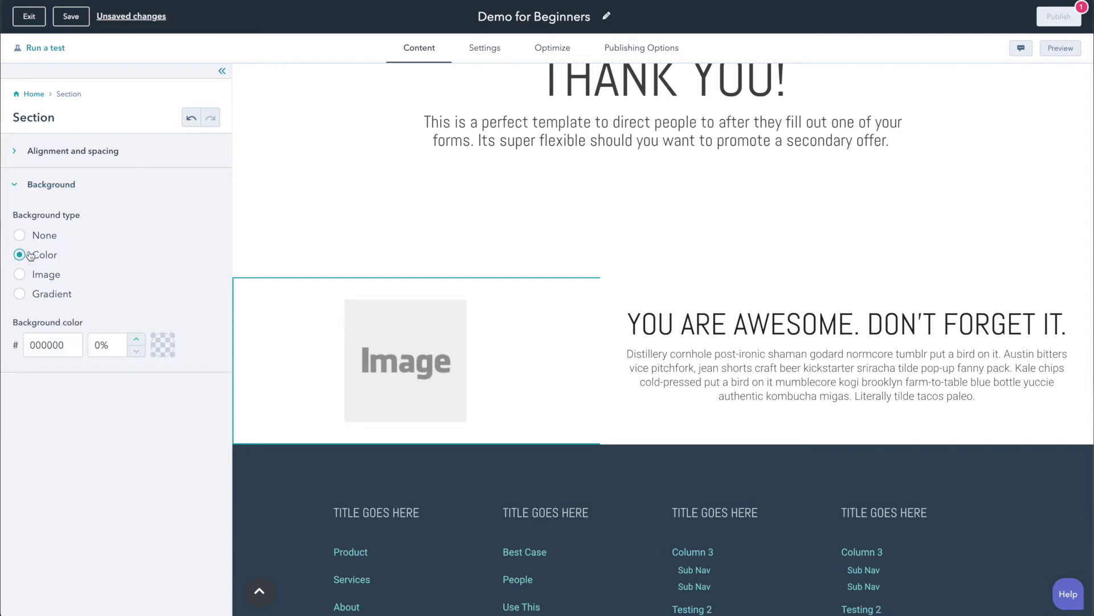
left_click(159, 345)
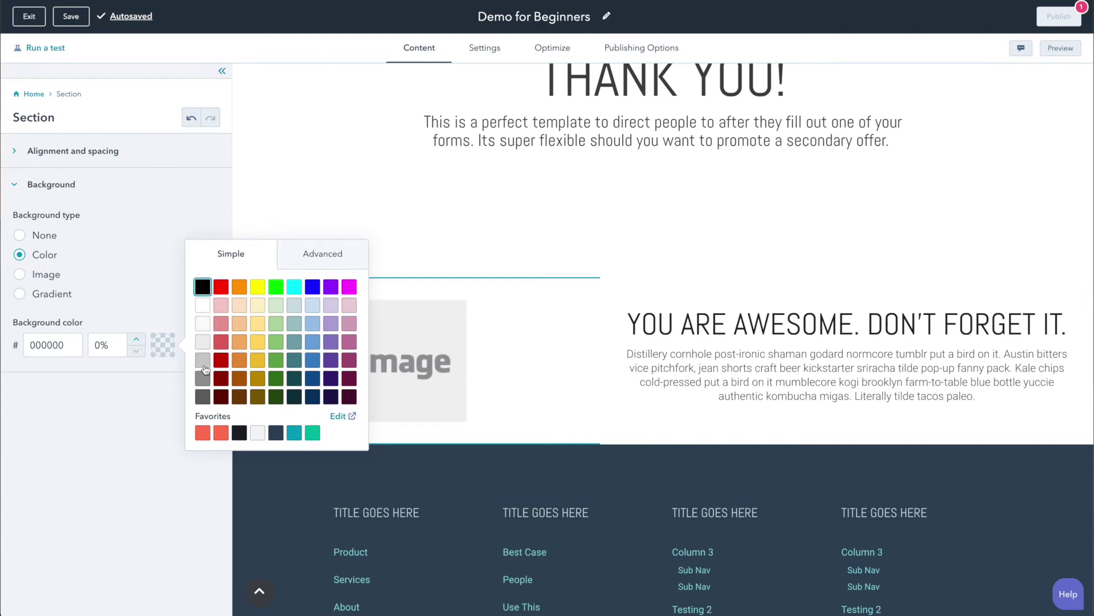
left_click(206, 342)
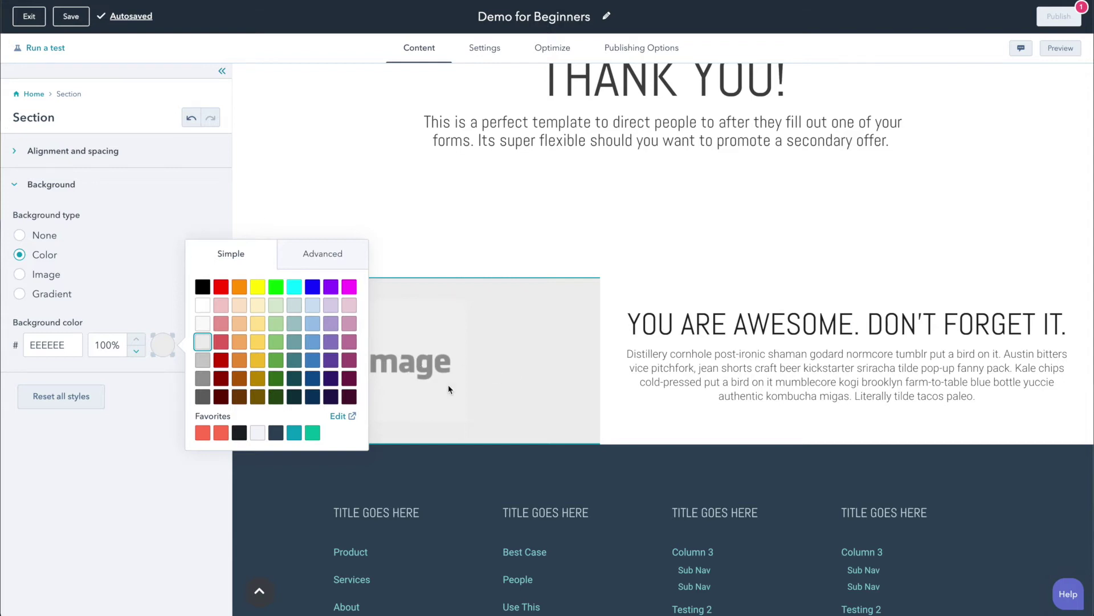
left_click(34, 96)
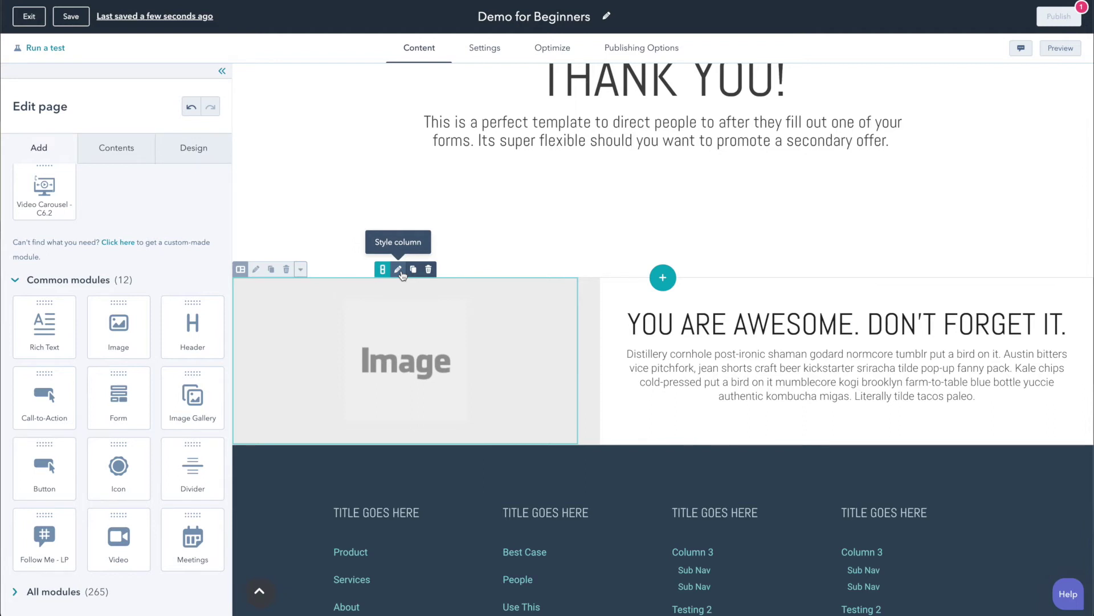
- Review the content settings of the multi-column content, image and hero banner modules one after another
scroll(701, 198, "down", 2)
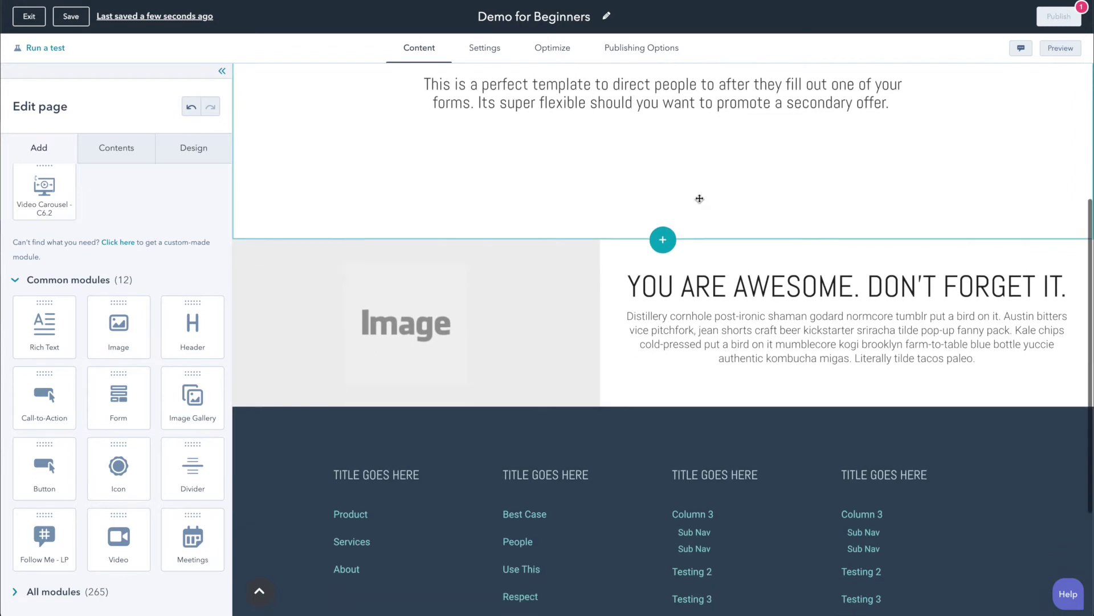
scroll(800, 257, "up", 1)
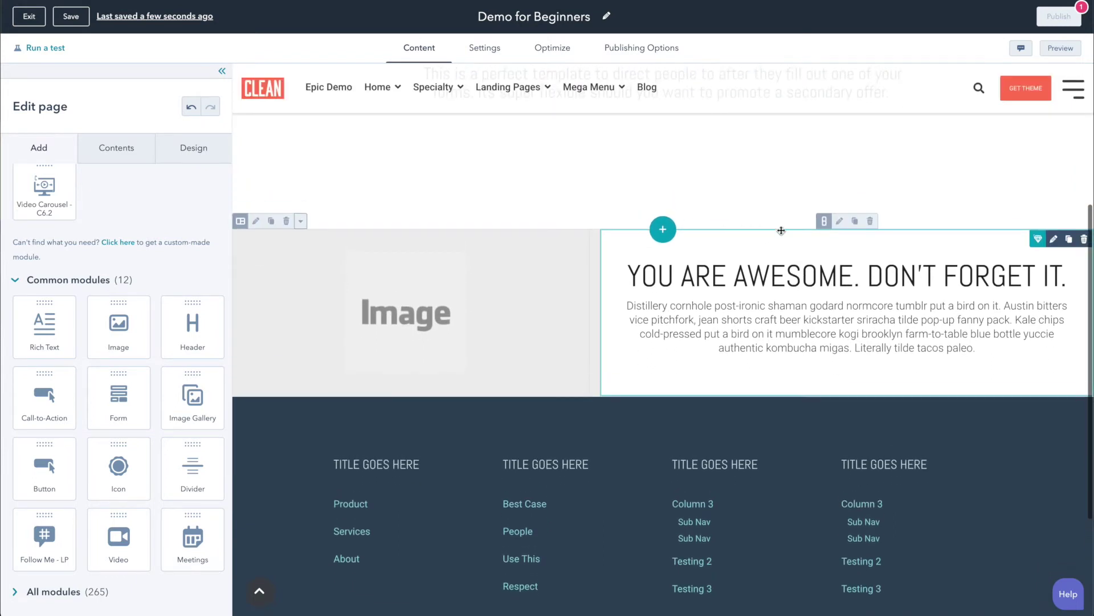
left_click(738, 313)
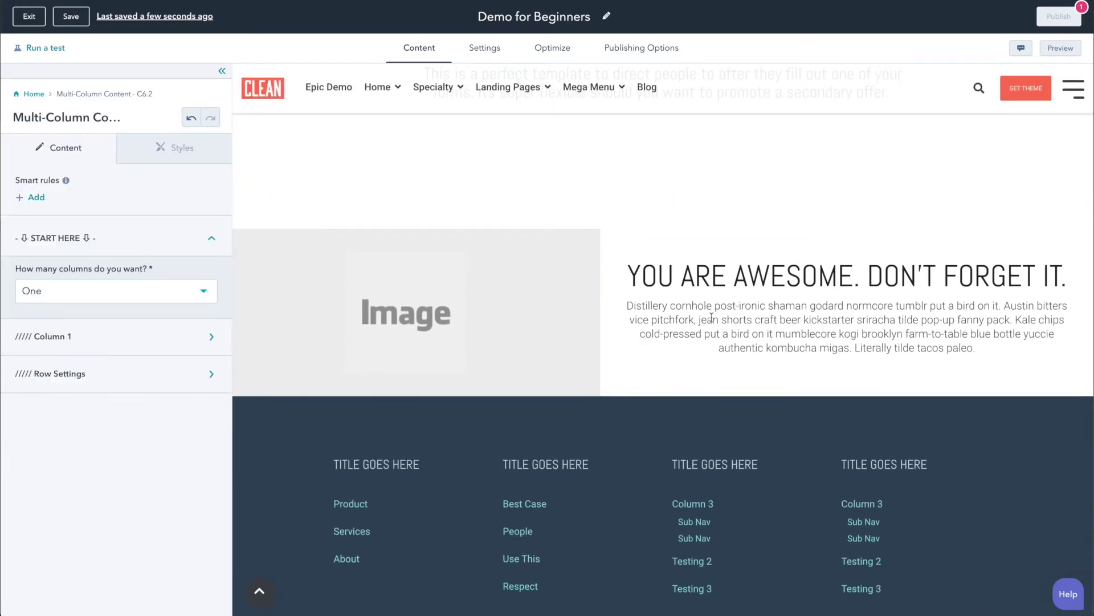
left_click(450, 313)
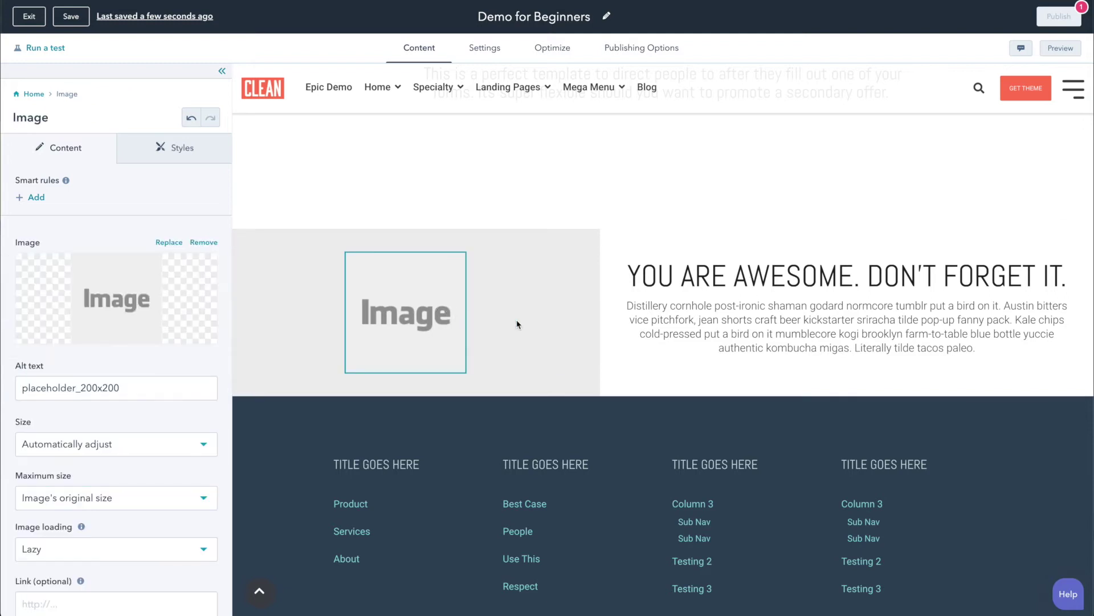
scroll(700, 281, "up", 2)
left_click(700, 281)
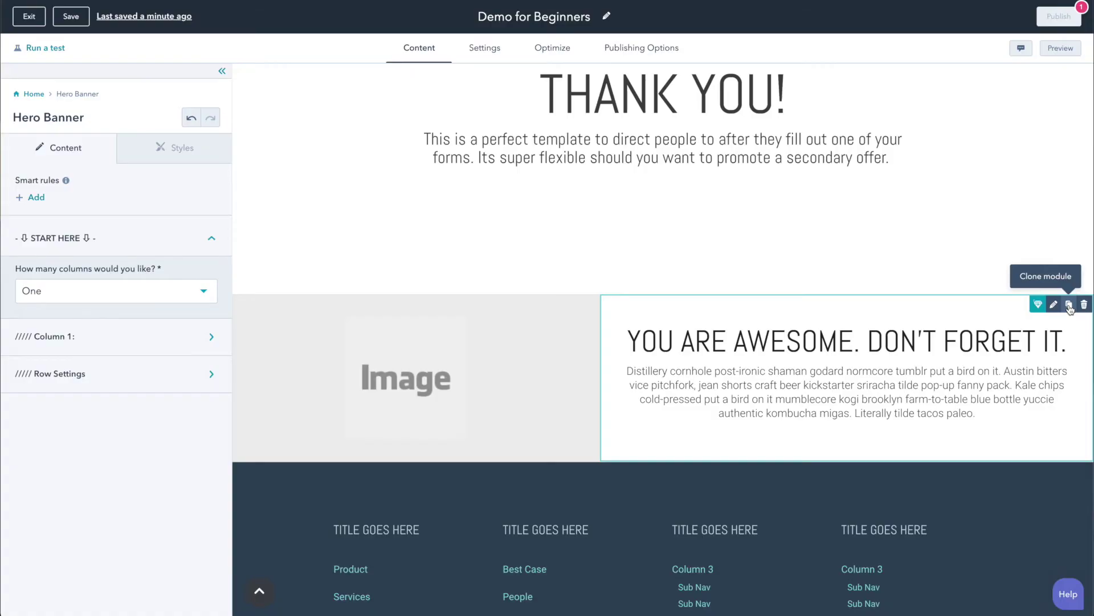
- Clone the multi-column content module and move the copy into its own full-width row between the image section and the footer
left_click(1069, 306)
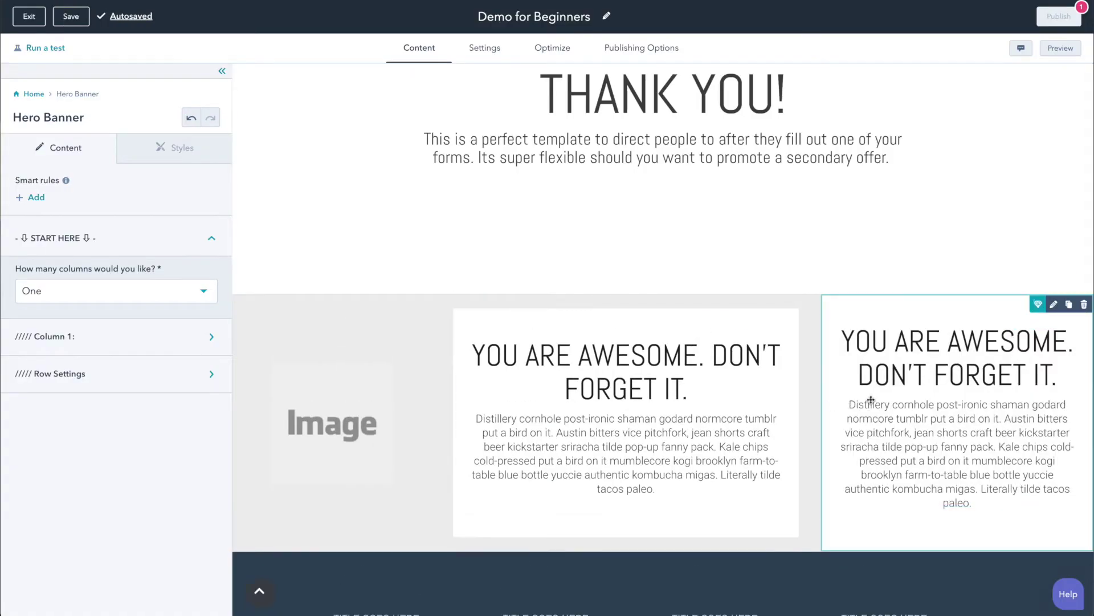
scroll(852, 399, "down", 2)
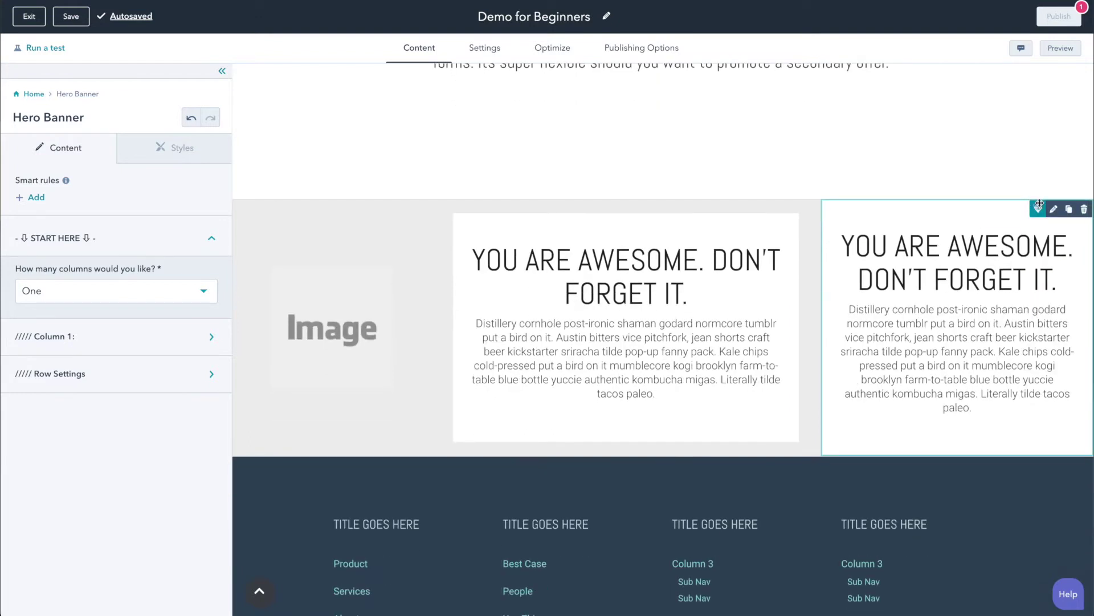
left_click_drag(997, 211, 679, 455)
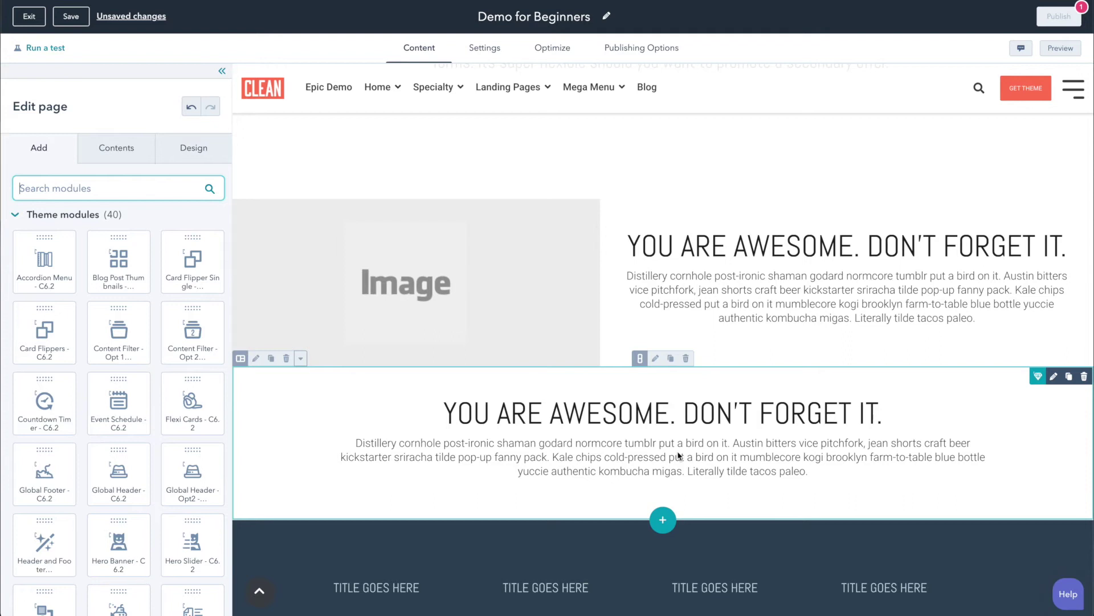